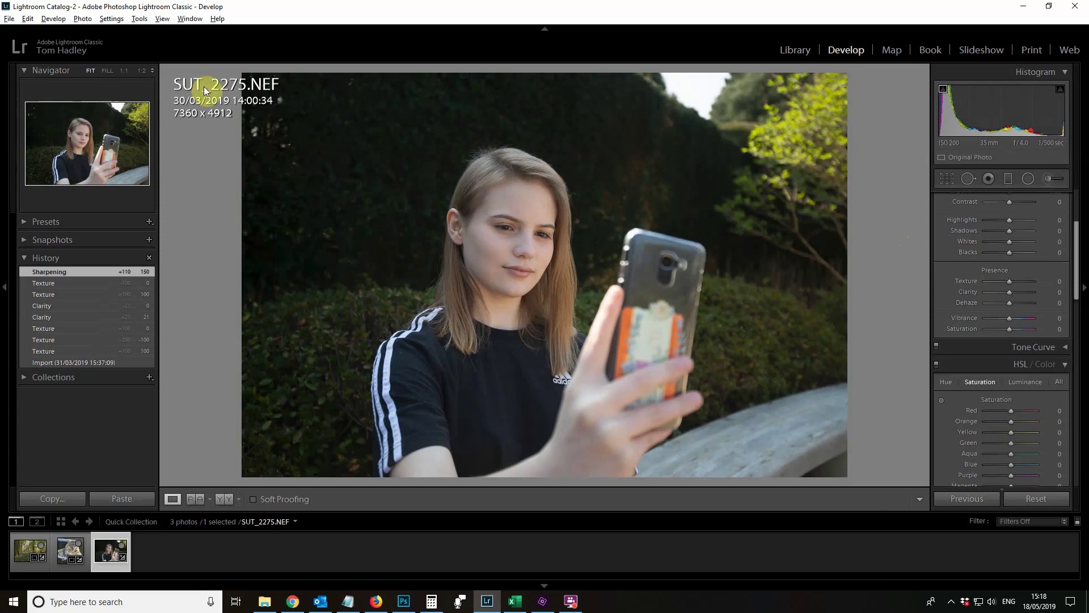
# - Try Clarity at -100 and +100 on the portrait SUT_2275, and try a strong positive Texture before returning it to 0
pyautogui.click(140, 69)
pyautogui.moveTo(556, 303); pyautogui.dragTo(605, 324)
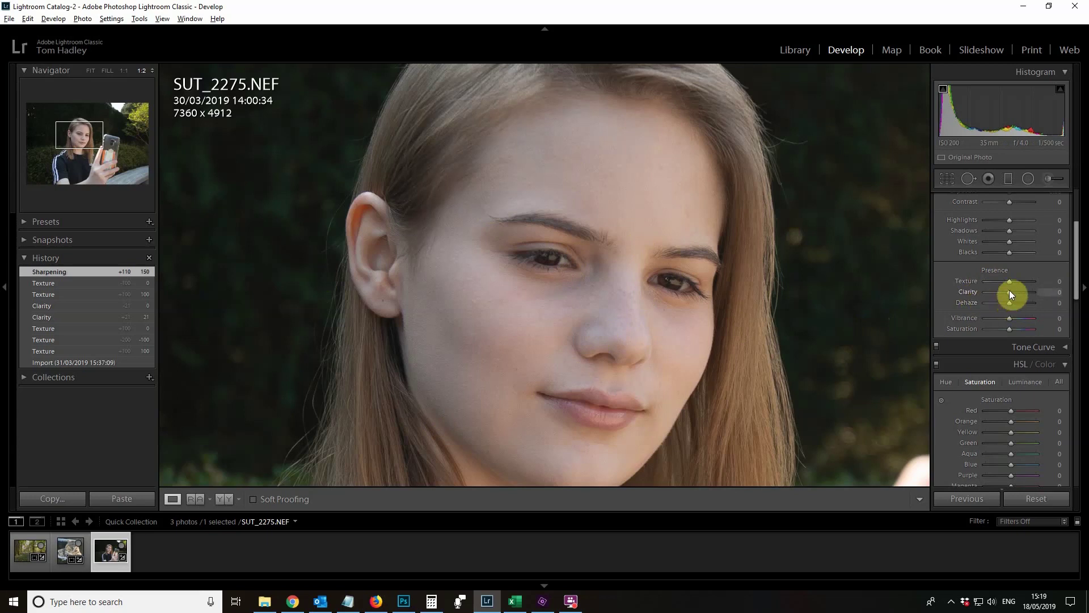
pyautogui.moveTo(1010, 292); pyautogui.dragTo(982, 295)
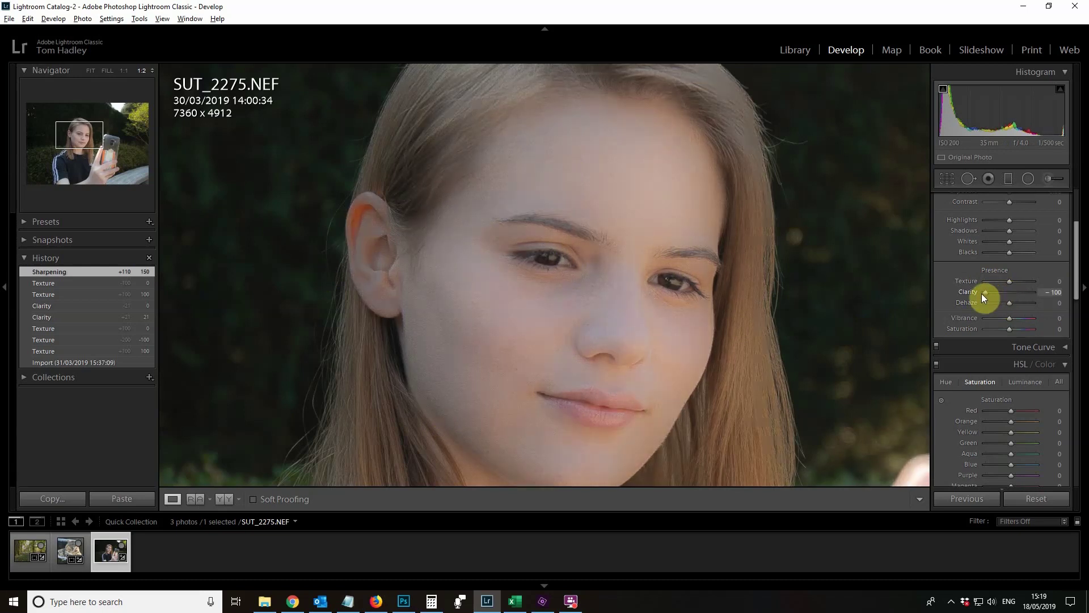
pyautogui.moveTo(981, 294); pyautogui.dragTo(1053, 283)
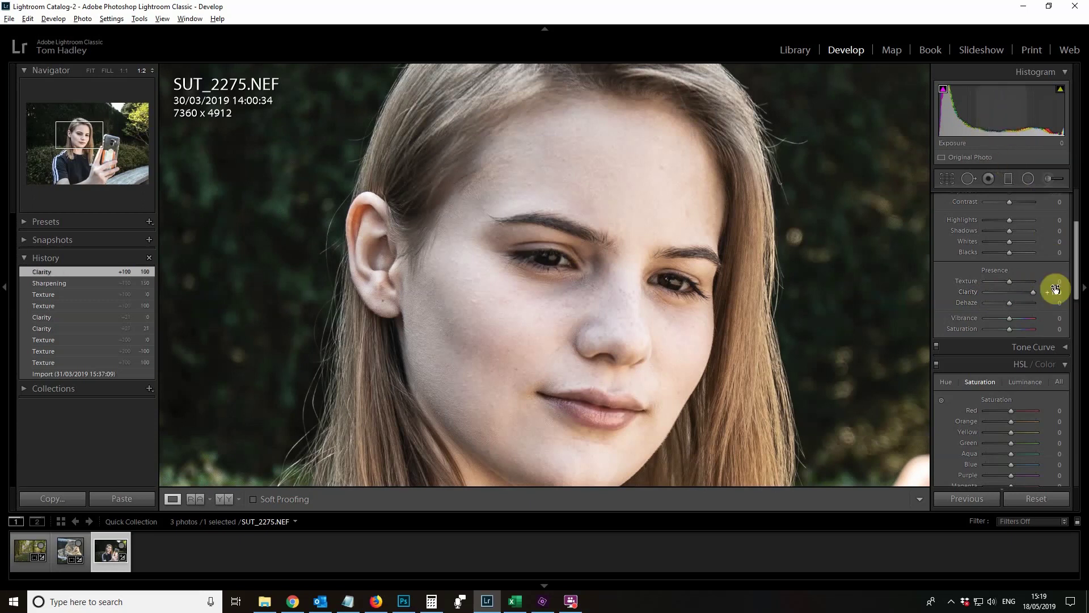
pyautogui.moveTo(1029, 291)
pyautogui.mouseDown()
pyautogui.moveTo(982, 290)
pyautogui.moveTo(1054, 285)
pyautogui.moveTo(982, 290)
pyautogui.moveTo(1034, 285)
pyautogui.mouseUp()
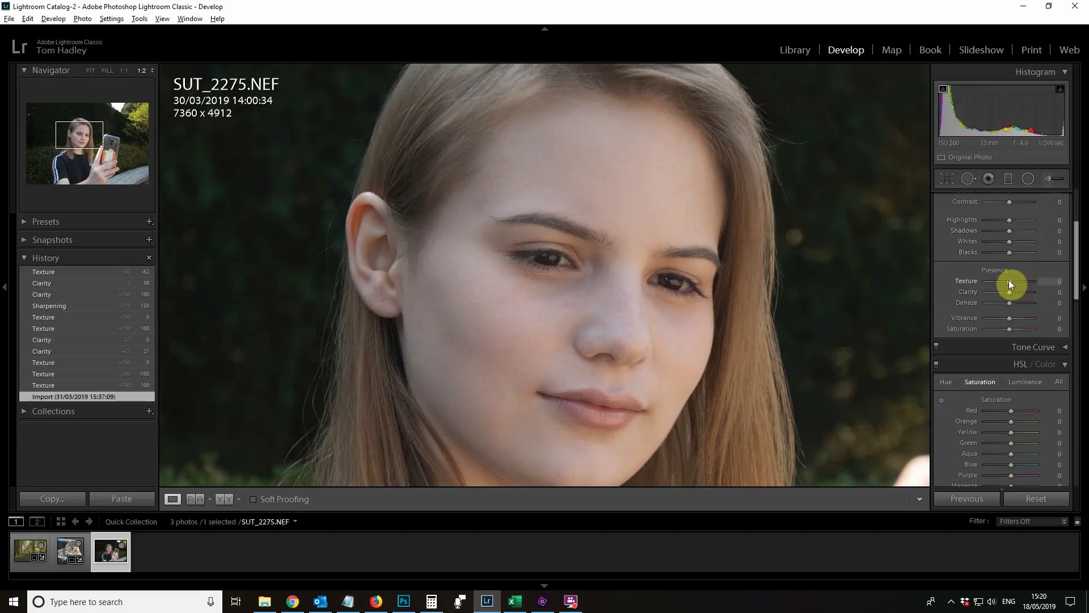
pyautogui.moveTo(1012, 280); pyautogui.dragTo(1050, 283)
pyautogui.moveTo(1042, 282); pyautogui.dragTo(1009, 281)
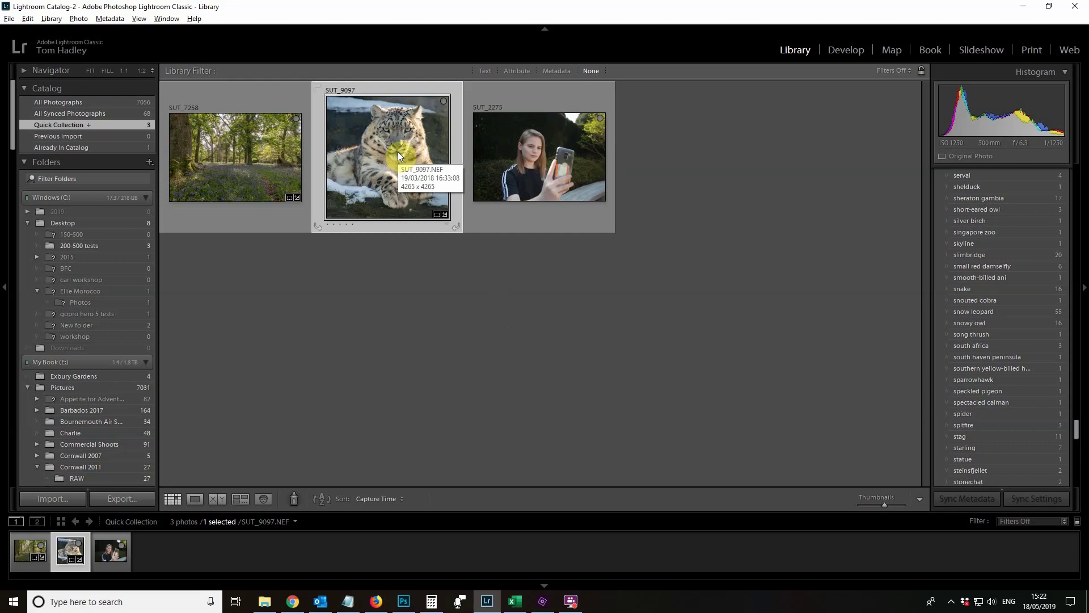
# - Open the snow leopard photo SUT_9097 in Develop, paint a new Adjustment Brush mask over the animal and hide the mask overlay
pyautogui.doubleClick(398, 153)
pyautogui.click(845, 50)
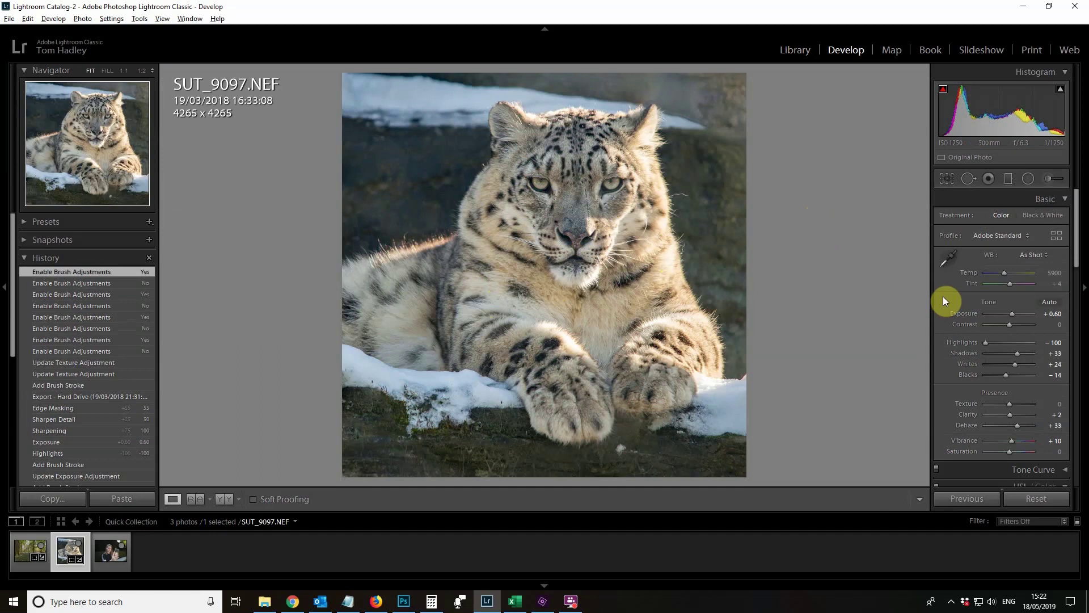
pyautogui.click(1047, 175)
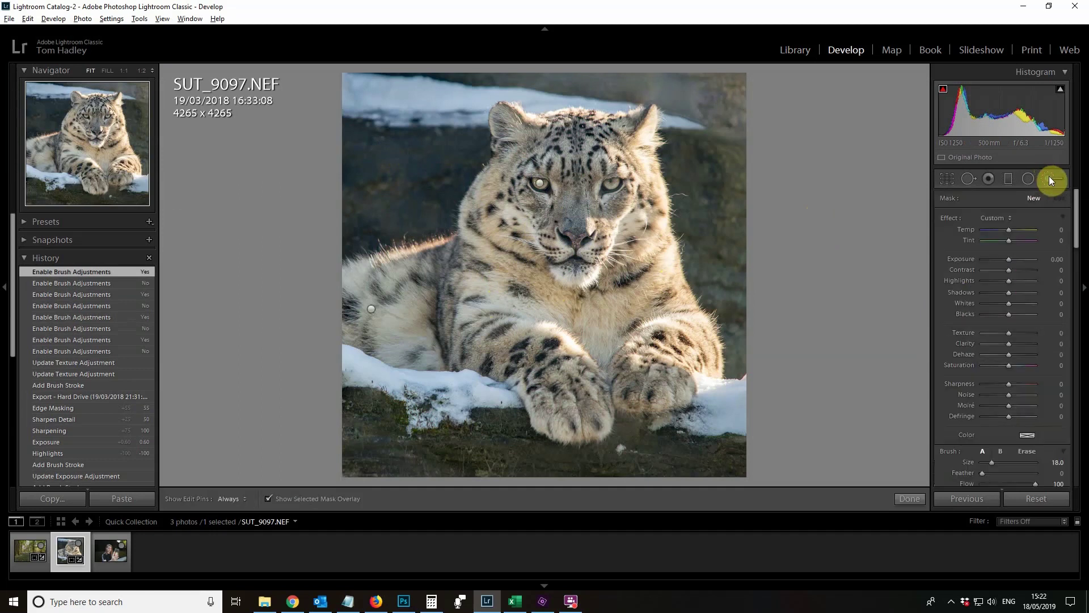
pyautogui.press('h')
pyautogui.click(489, 274)
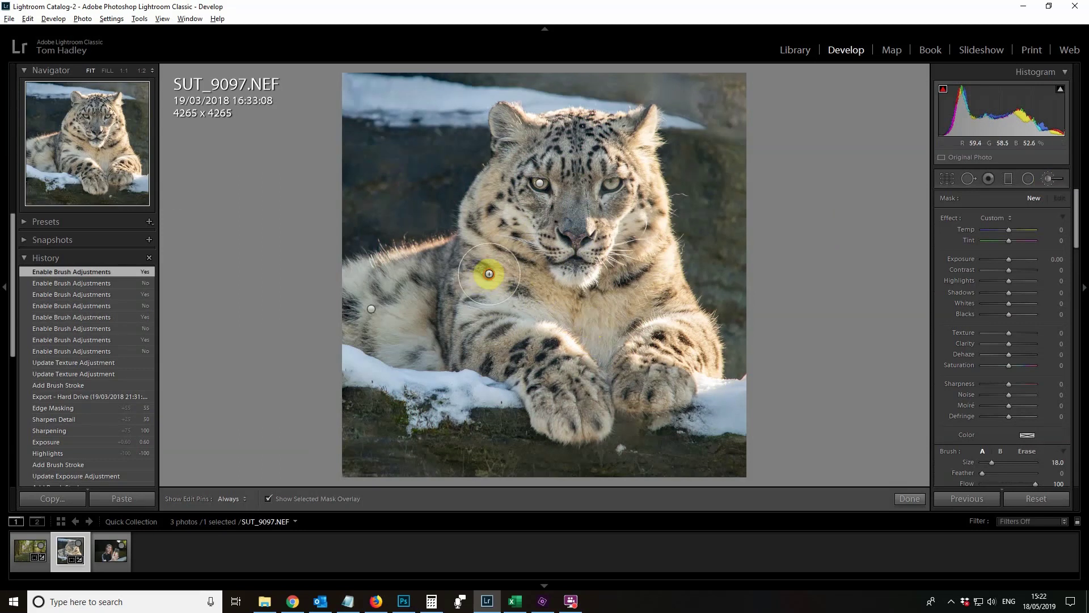
pyautogui.moveTo(520, 269)
pyautogui.mouseDown()
pyautogui.moveTo(552, 307)
pyautogui.moveTo(564, 248)
pyautogui.moveTo(576, 332)
pyautogui.mouseUp()
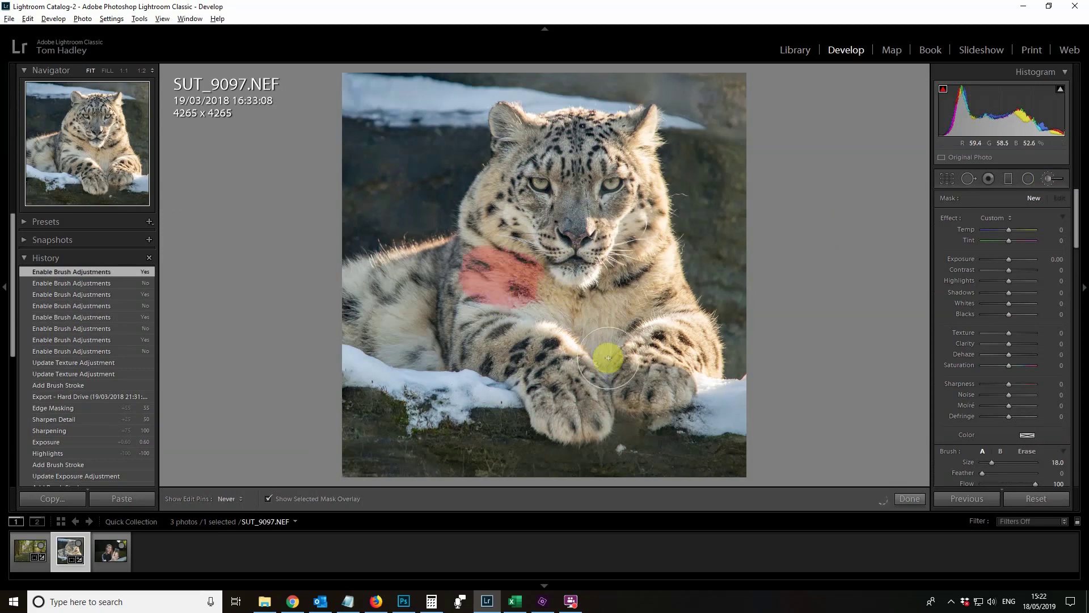
pyautogui.moveTo(591, 371)
pyautogui.mouseDown()
pyautogui.moveTo(566, 345)
pyautogui.moveTo(569, 411)
pyautogui.moveTo(561, 359)
pyautogui.moveTo(587, 354)
pyautogui.moveTo(660, 379)
pyautogui.moveTo(665, 338)
pyautogui.moveTo(683, 342)
pyautogui.moveTo(644, 276)
pyautogui.moveTo(622, 125)
pyautogui.moveTo(588, 142)
pyautogui.moveTo(557, 140)
pyautogui.moveTo(510, 237)
pyautogui.moveTo(508, 189)
pyautogui.moveTo(495, 206)
pyautogui.moveTo(517, 167)
pyautogui.moveTo(507, 132)
pyautogui.moveTo(542, 146)
pyautogui.mouseUp()
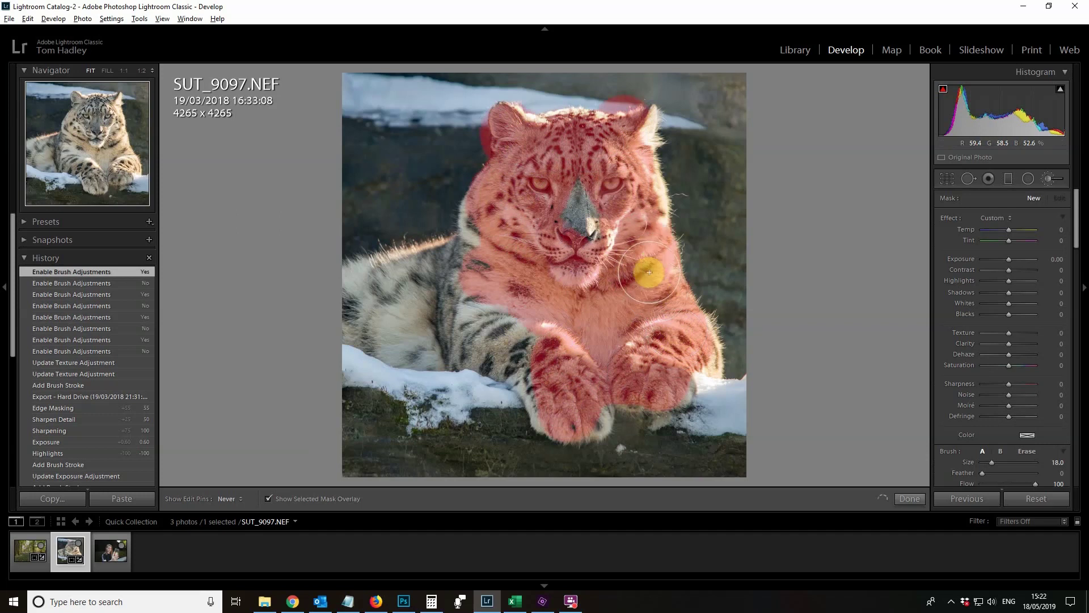
pyautogui.moveTo(577, 197)
pyautogui.mouseDown()
pyautogui.moveTo(576, 182)
pyautogui.moveTo(615, 165)
pyautogui.moveTo(640, 134)
pyautogui.moveTo(636, 174)
pyautogui.mouseUp()
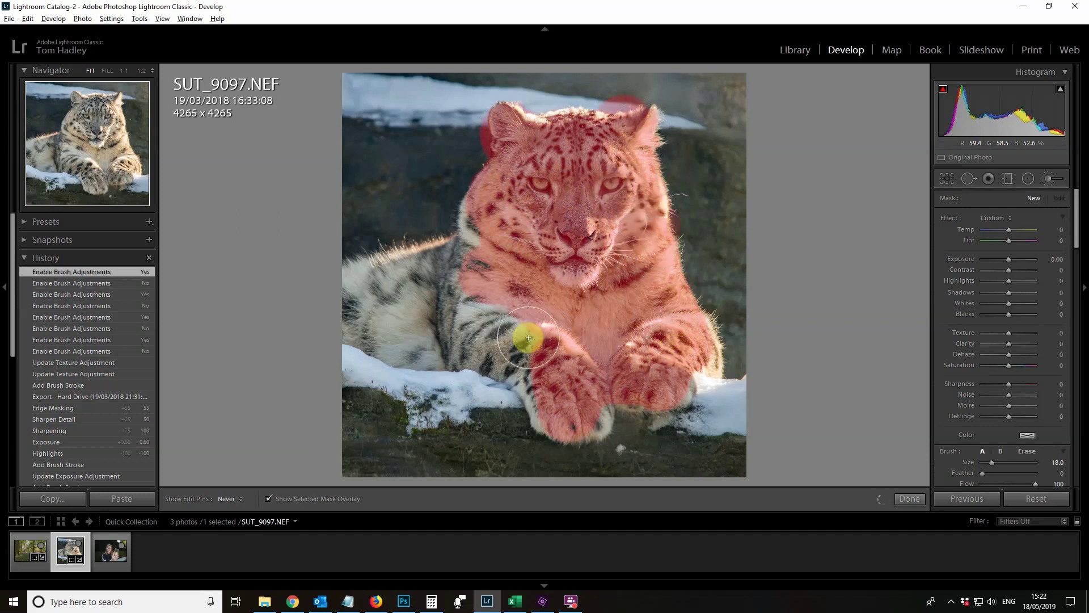
pyautogui.moveTo(478, 339)
pyautogui.mouseDown()
pyautogui.moveTo(518, 360)
pyautogui.moveTo(476, 335)
pyautogui.moveTo(362, 314)
pyautogui.moveTo(384, 285)
pyautogui.moveTo(450, 255)
pyautogui.moveTo(357, 287)
pyautogui.moveTo(474, 279)
pyautogui.moveTo(511, 263)
pyautogui.moveTo(508, 209)
pyautogui.moveTo(484, 245)
pyautogui.moveTo(491, 209)
pyautogui.moveTo(545, 185)
pyautogui.moveTo(637, 202)
pyautogui.moveTo(573, 168)
pyautogui.moveTo(596, 165)
pyautogui.moveTo(649, 227)
pyautogui.mouseUp()
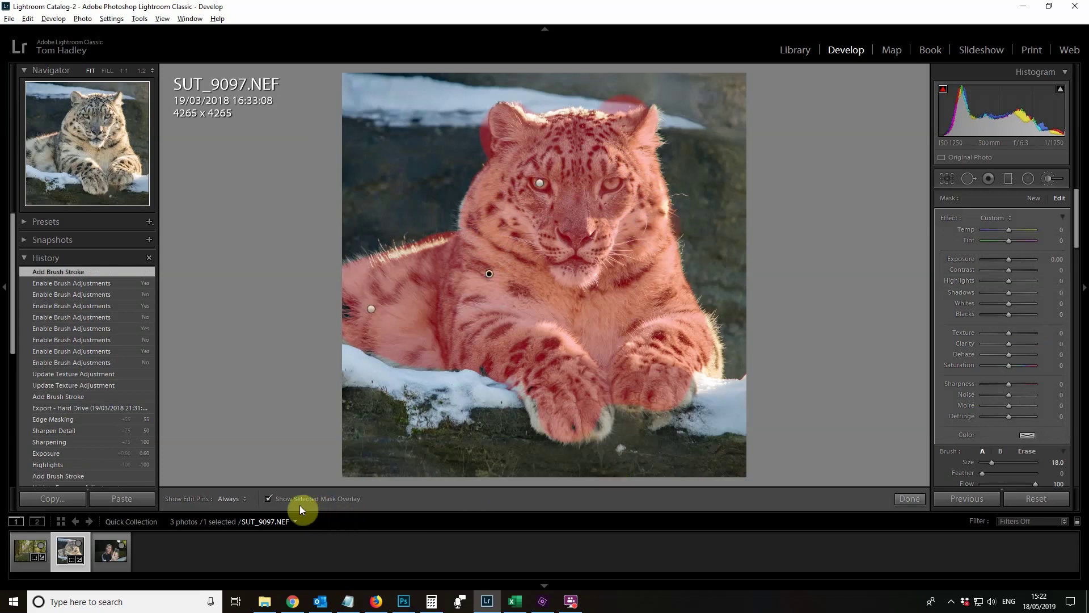
pyautogui.press('o')
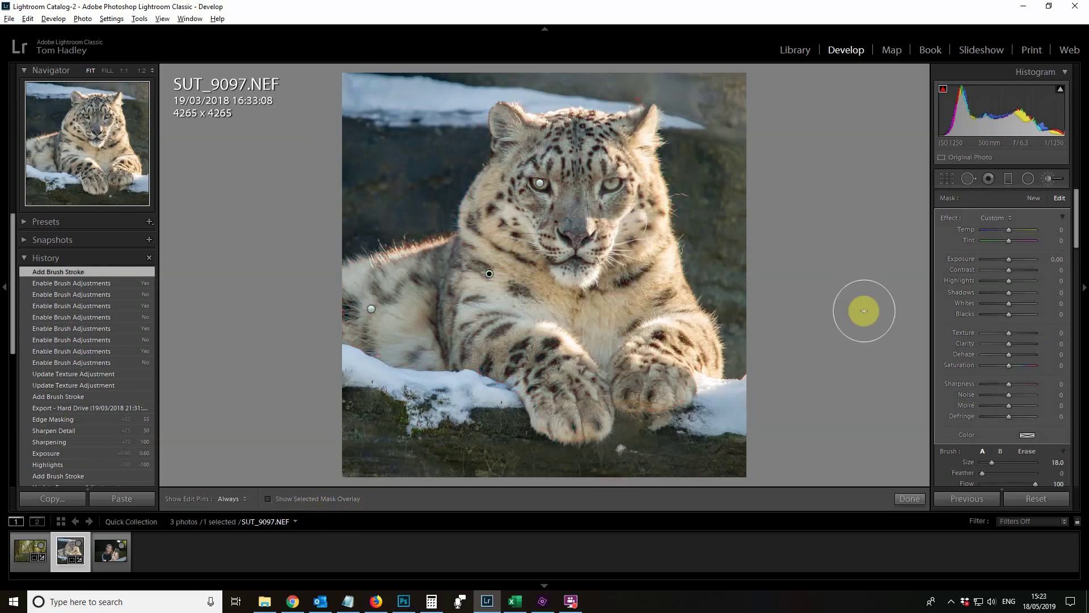
# - Try the leopard mask's Texture at 100 and at 50, and compare the result with the history state before the adjustment
pyautogui.click(142, 70)
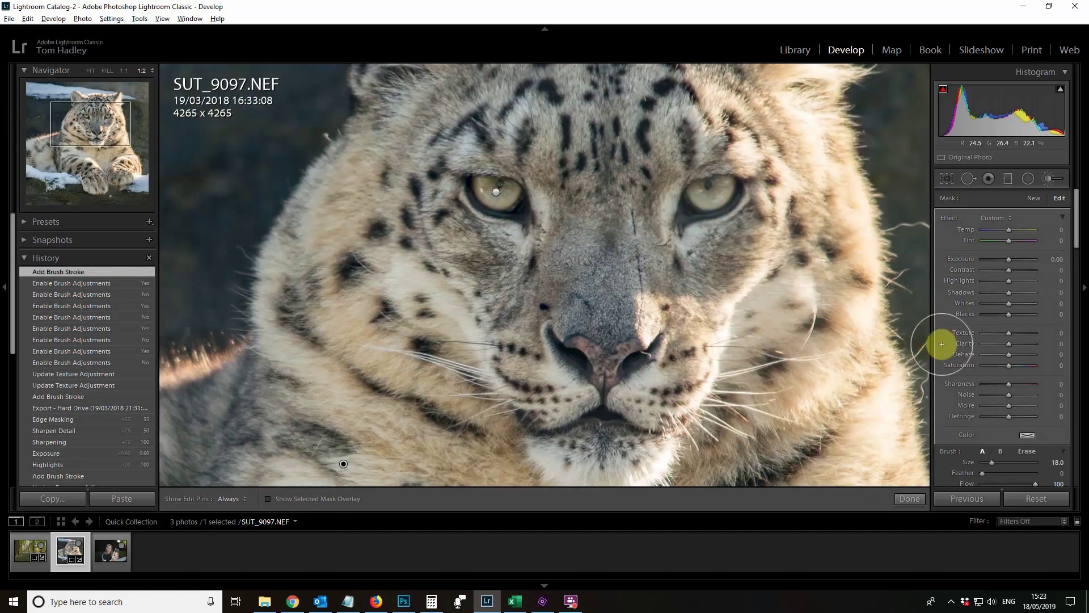
pyautogui.moveTo(1019, 332); pyautogui.dragTo(1037, 334)
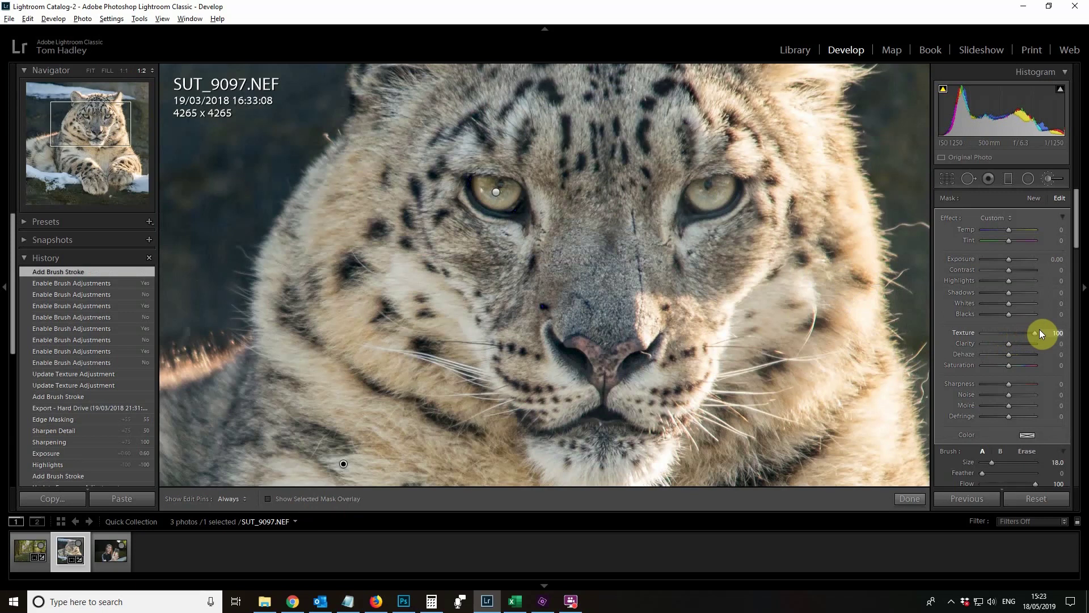
pyautogui.moveTo(1021, 335); pyautogui.dragTo(1020, 335)
pyautogui.moveTo(1020, 334); pyautogui.dragTo(1019, 334)
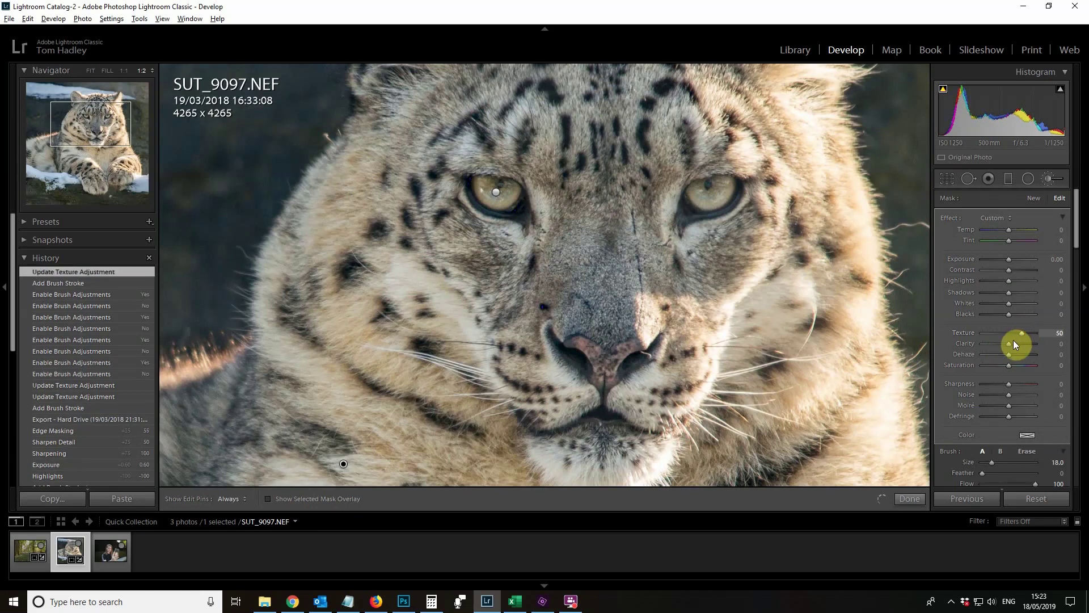
pyautogui.click(80, 284)
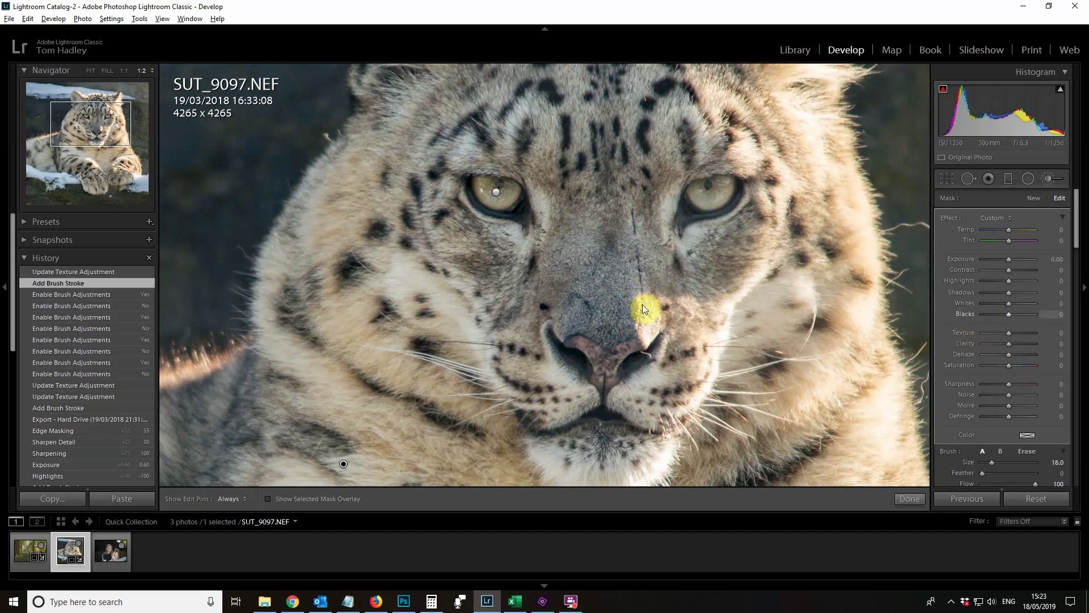
pyautogui.click(107, 273)
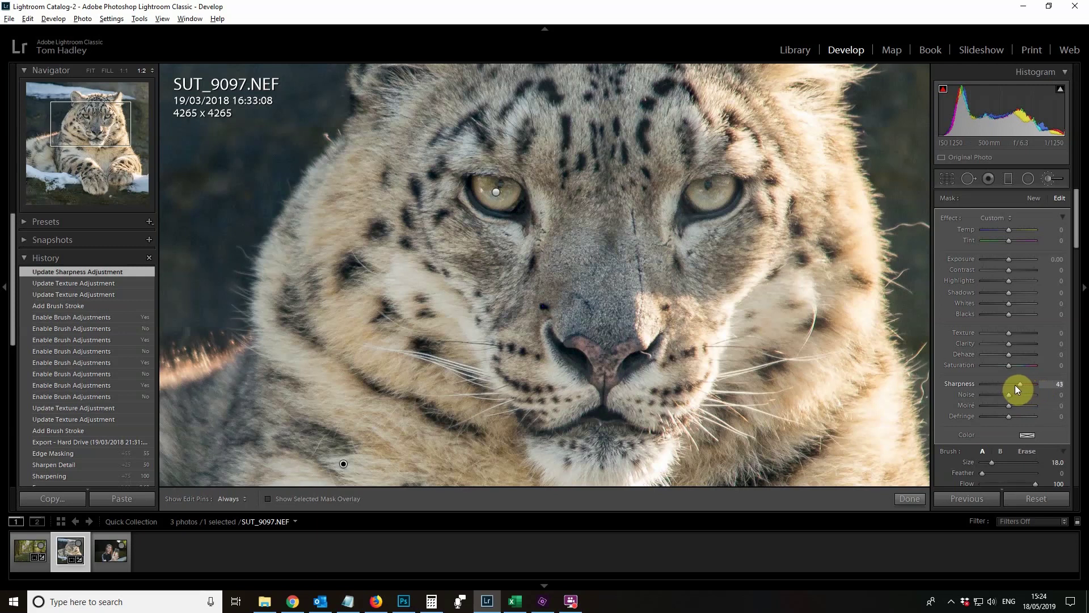
# - Set the leopard mask's Sharpness to 7 and Texture to 100, and compare the history states before and after the Texture change
pyautogui.moveTo(1012, 384); pyautogui.dragTo(1049, 332)
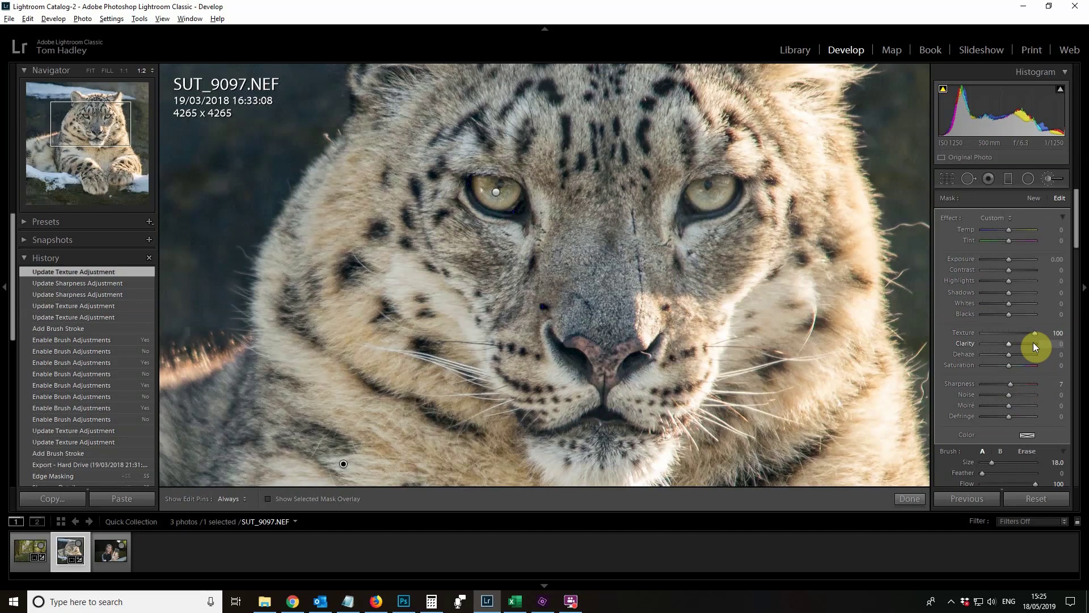
pyautogui.click(107, 71)
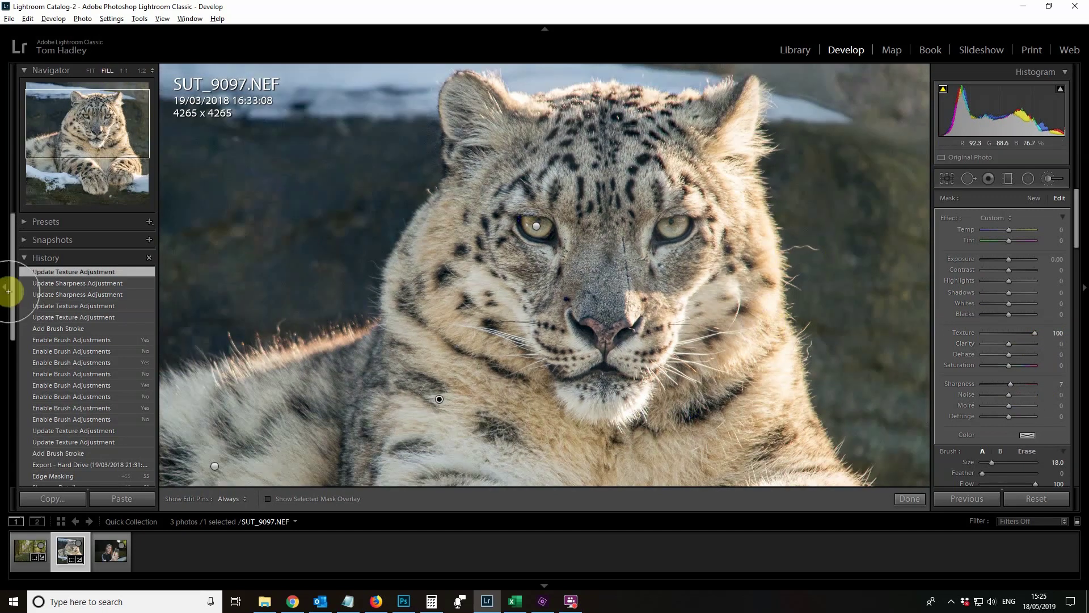
pyautogui.click(76, 287)
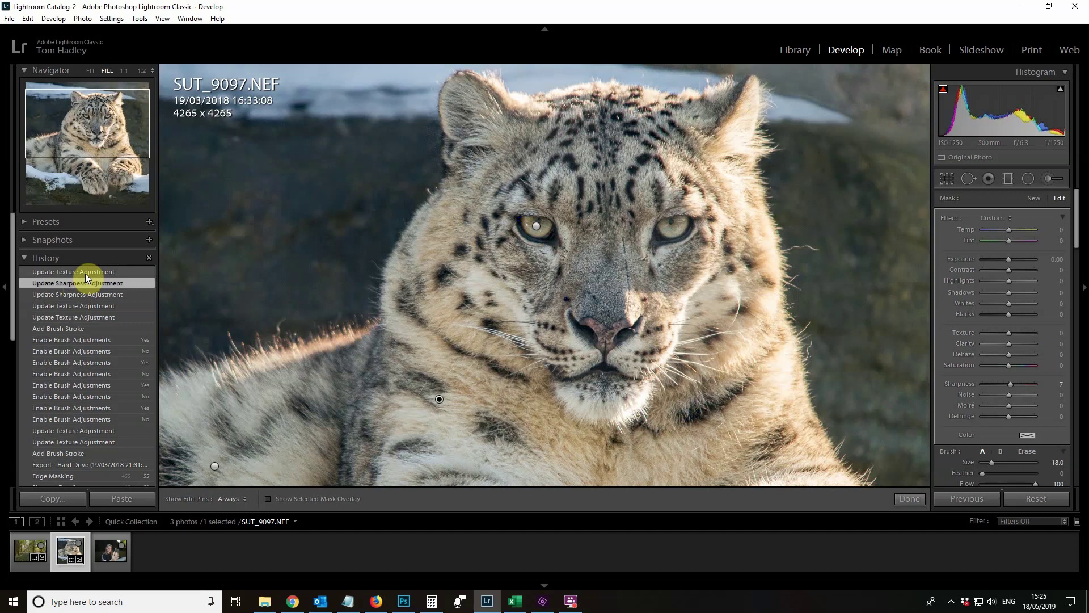
pyautogui.click(85, 273)
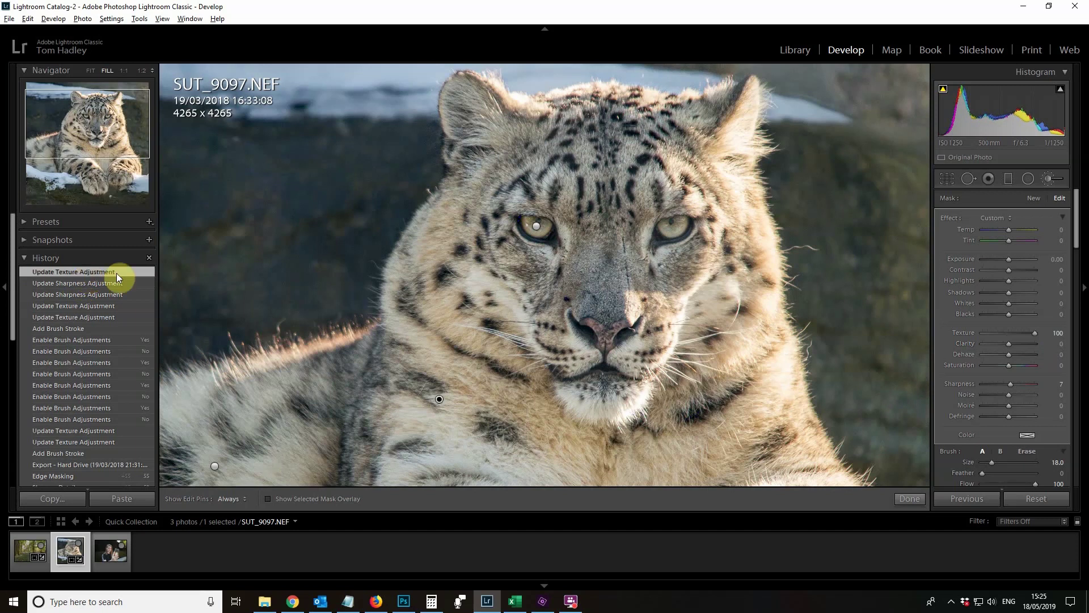
# - Open the bluebell woodland photo SUT_7258 from the Library grid in Develop, showing the whole image
pyautogui.click(801, 52)
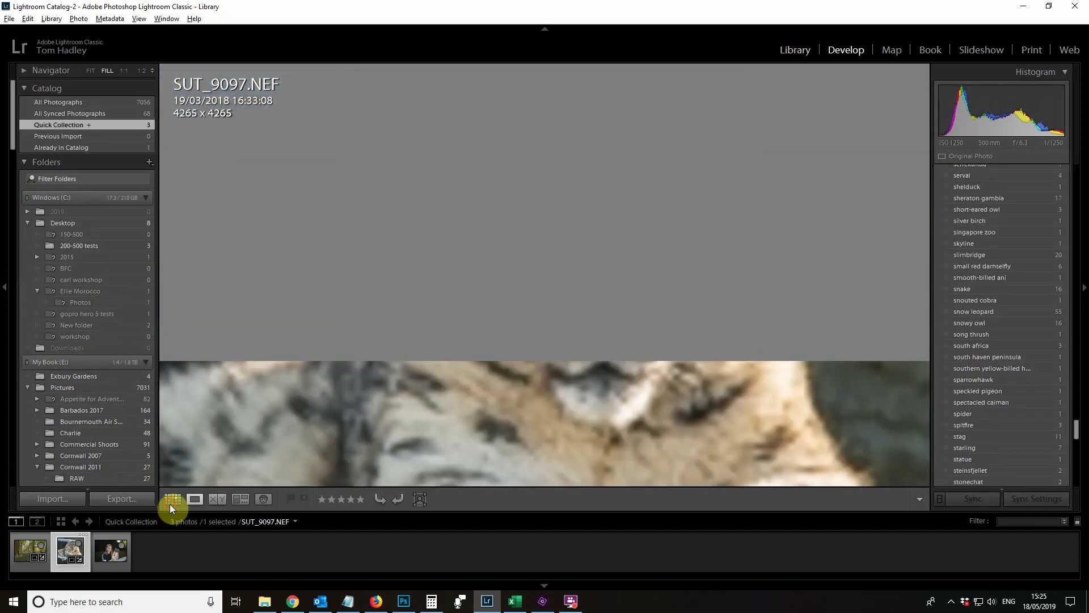
pyautogui.click(171, 503)
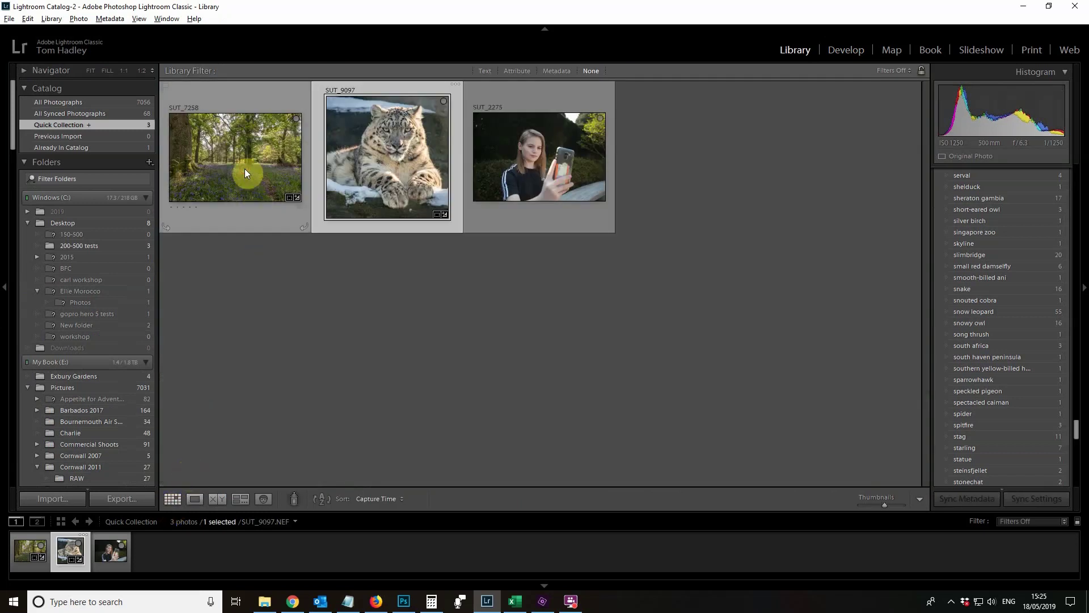
pyautogui.doubleClick(244, 171)
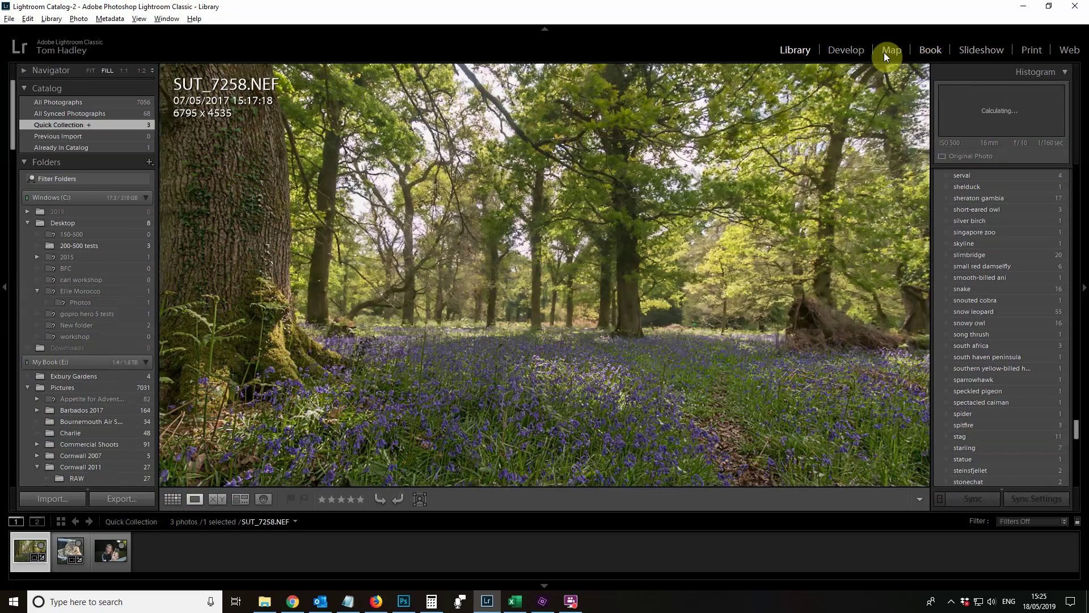
pyautogui.click(848, 50)
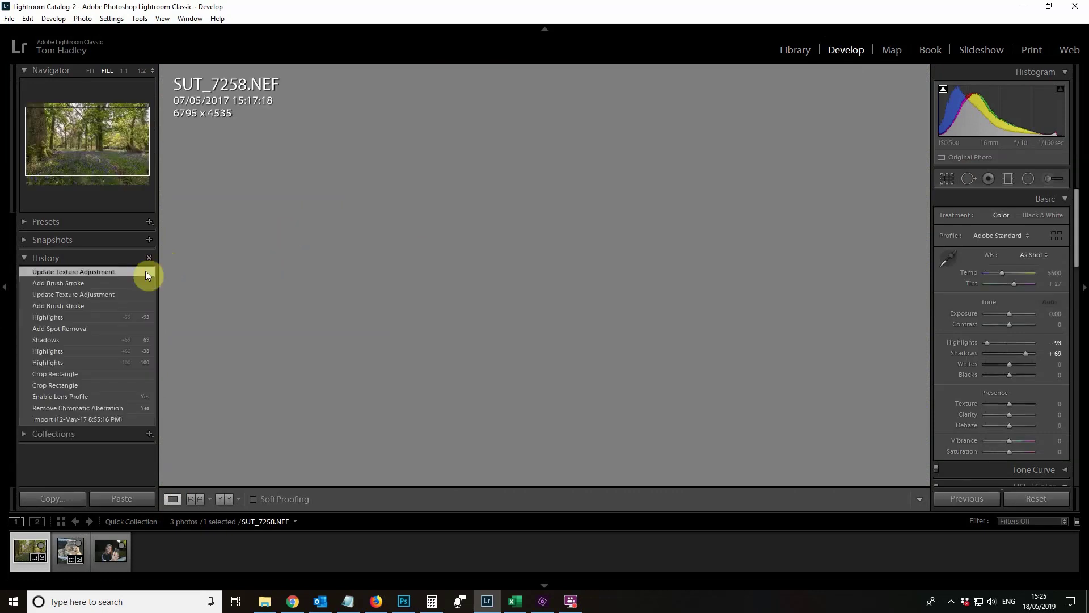
pyautogui.click(91, 70)
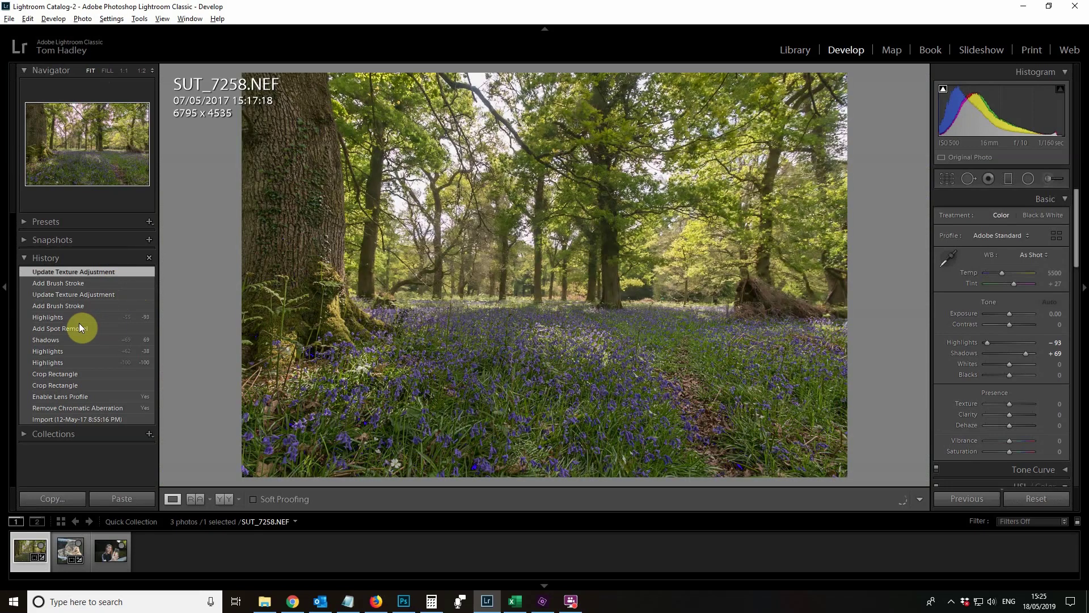
# - Compare the woodland photo's history states before the brush strokes, after the first Texture adjustment and after the latest Texture adjustment
pyautogui.click(86, 315)
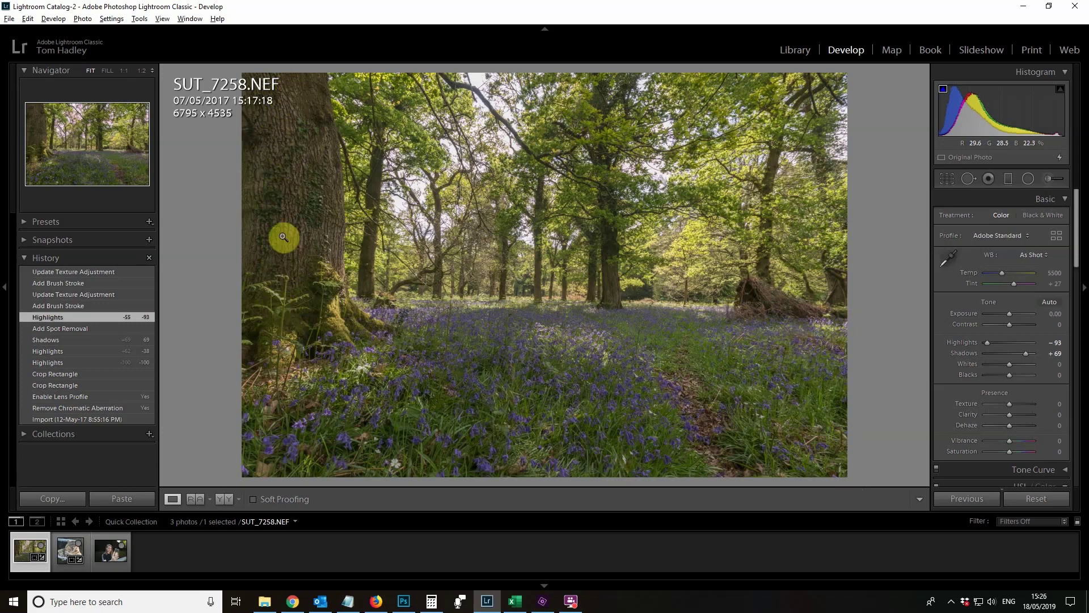
pyautogui.click(104, 294)
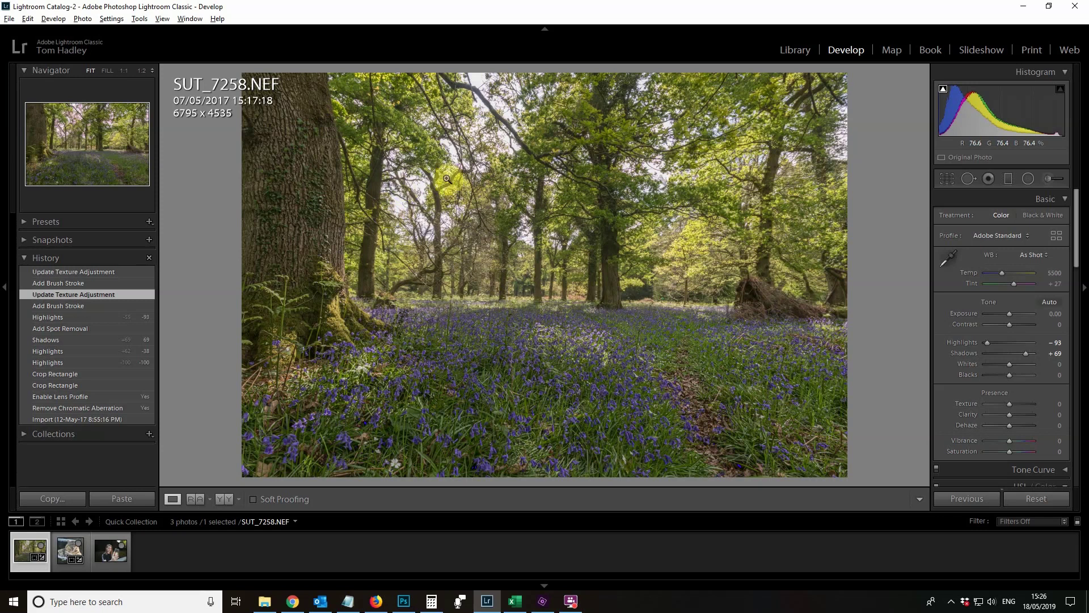
pyautogui.click(100, 271)
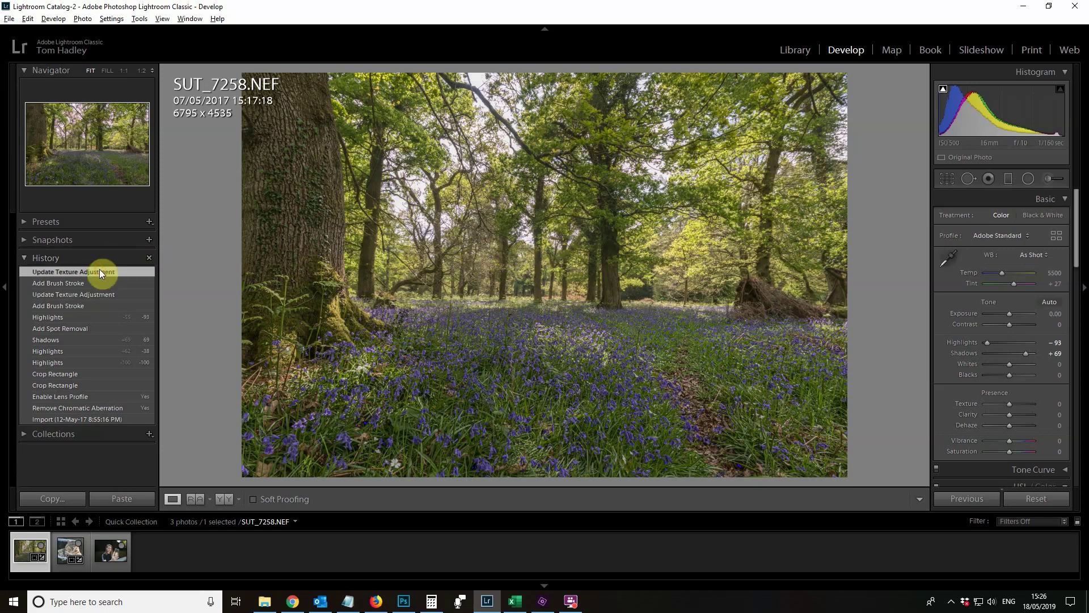